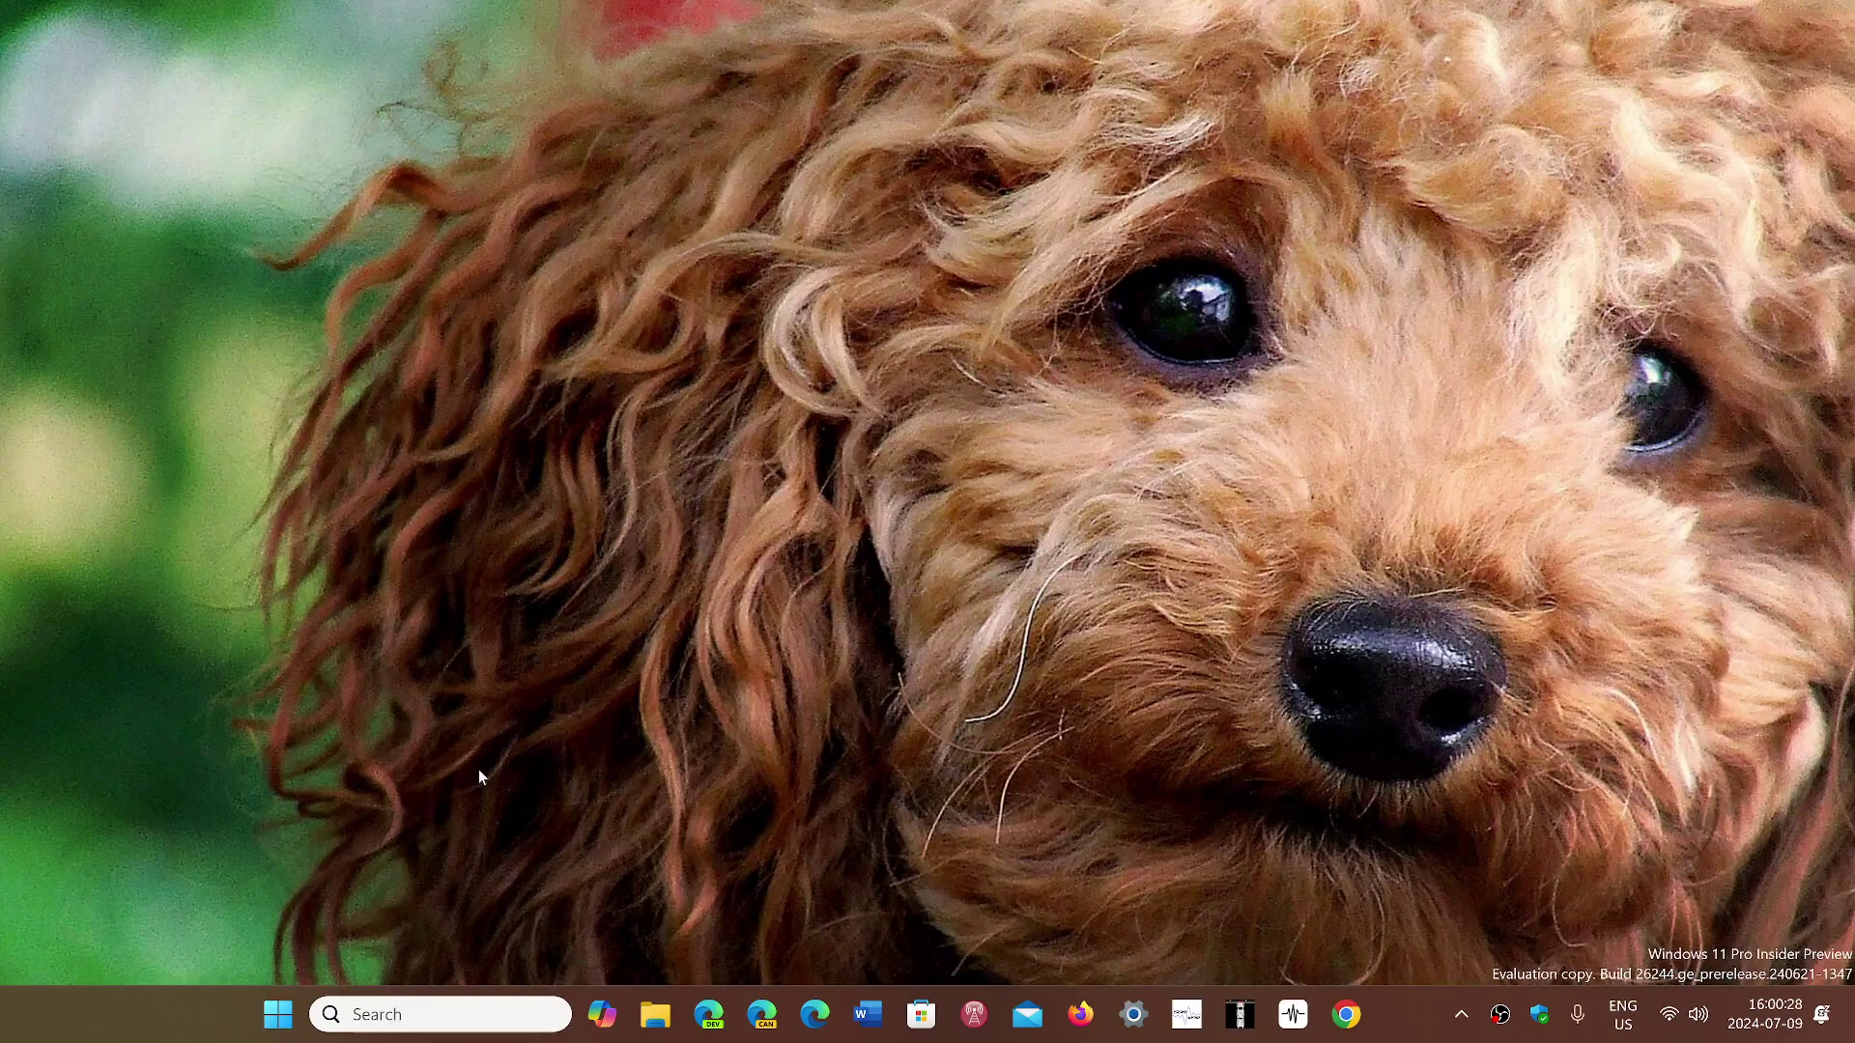
Open Settings from the Start menu and go to the Windows Update page.
click(278, 1014)
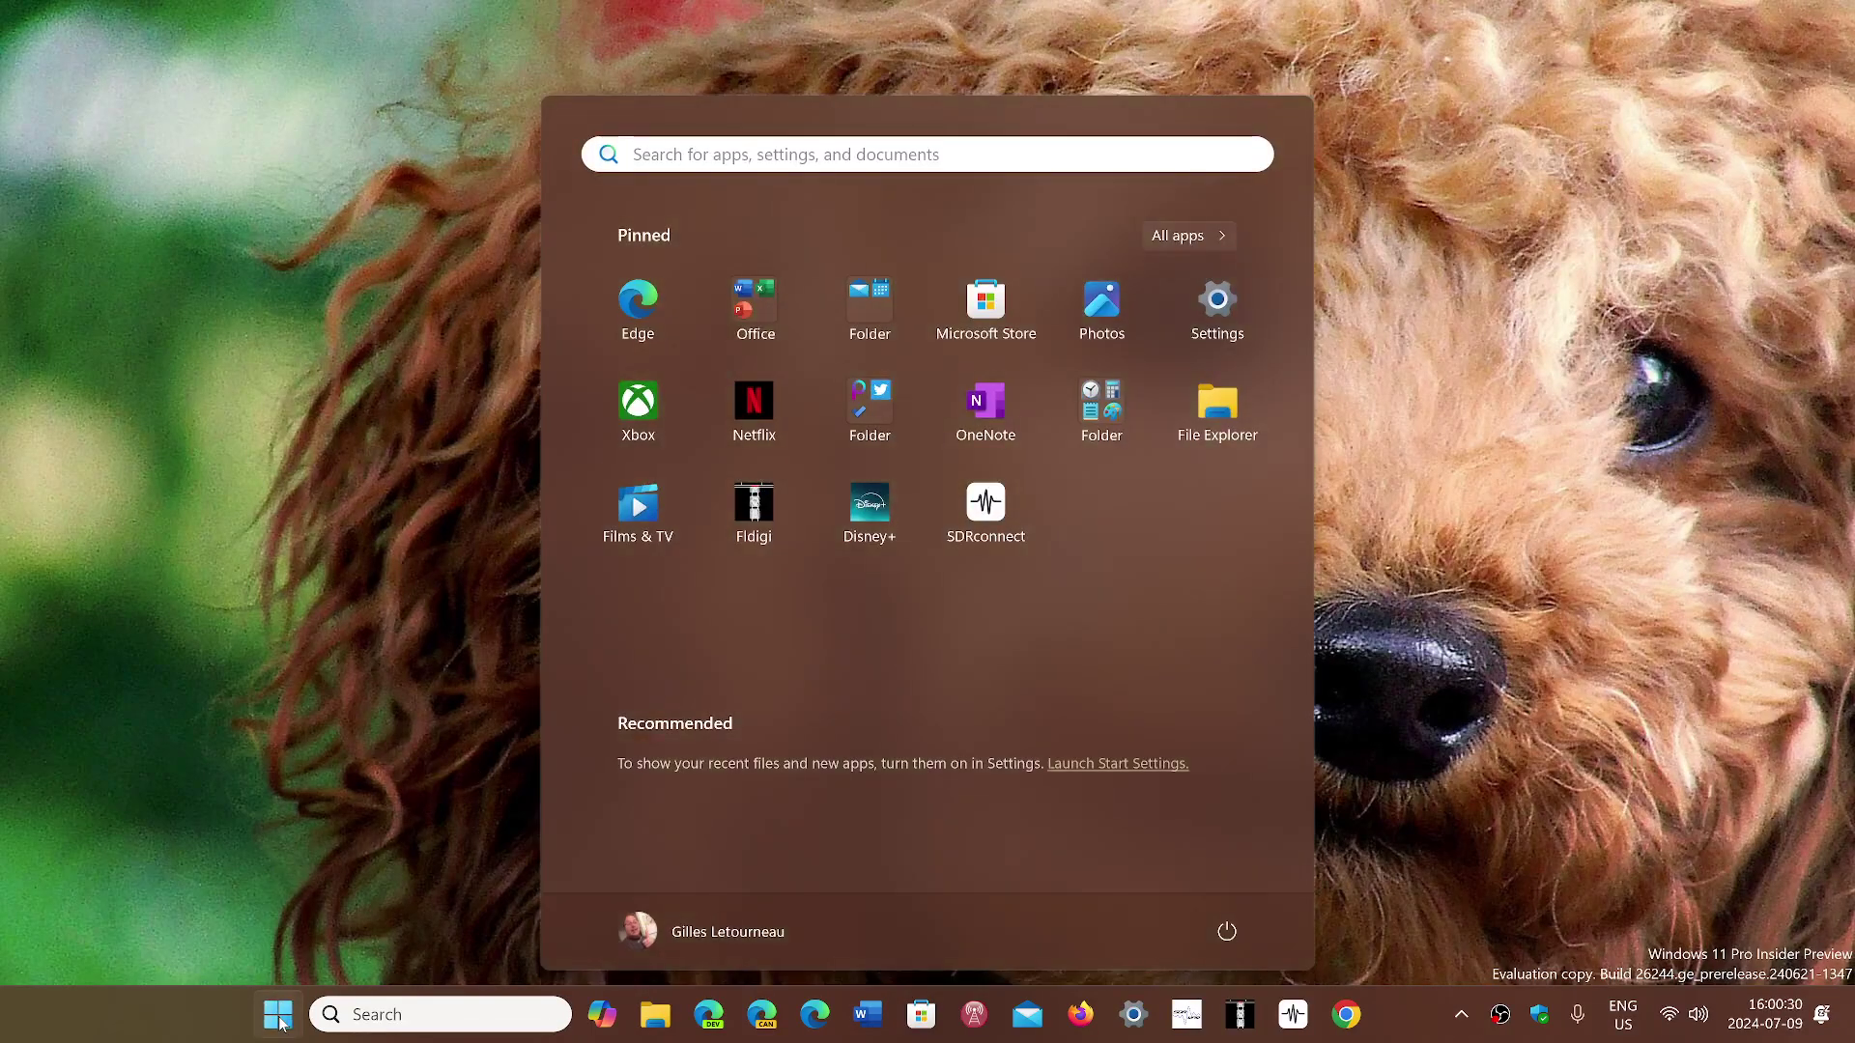
click(1214, 310)
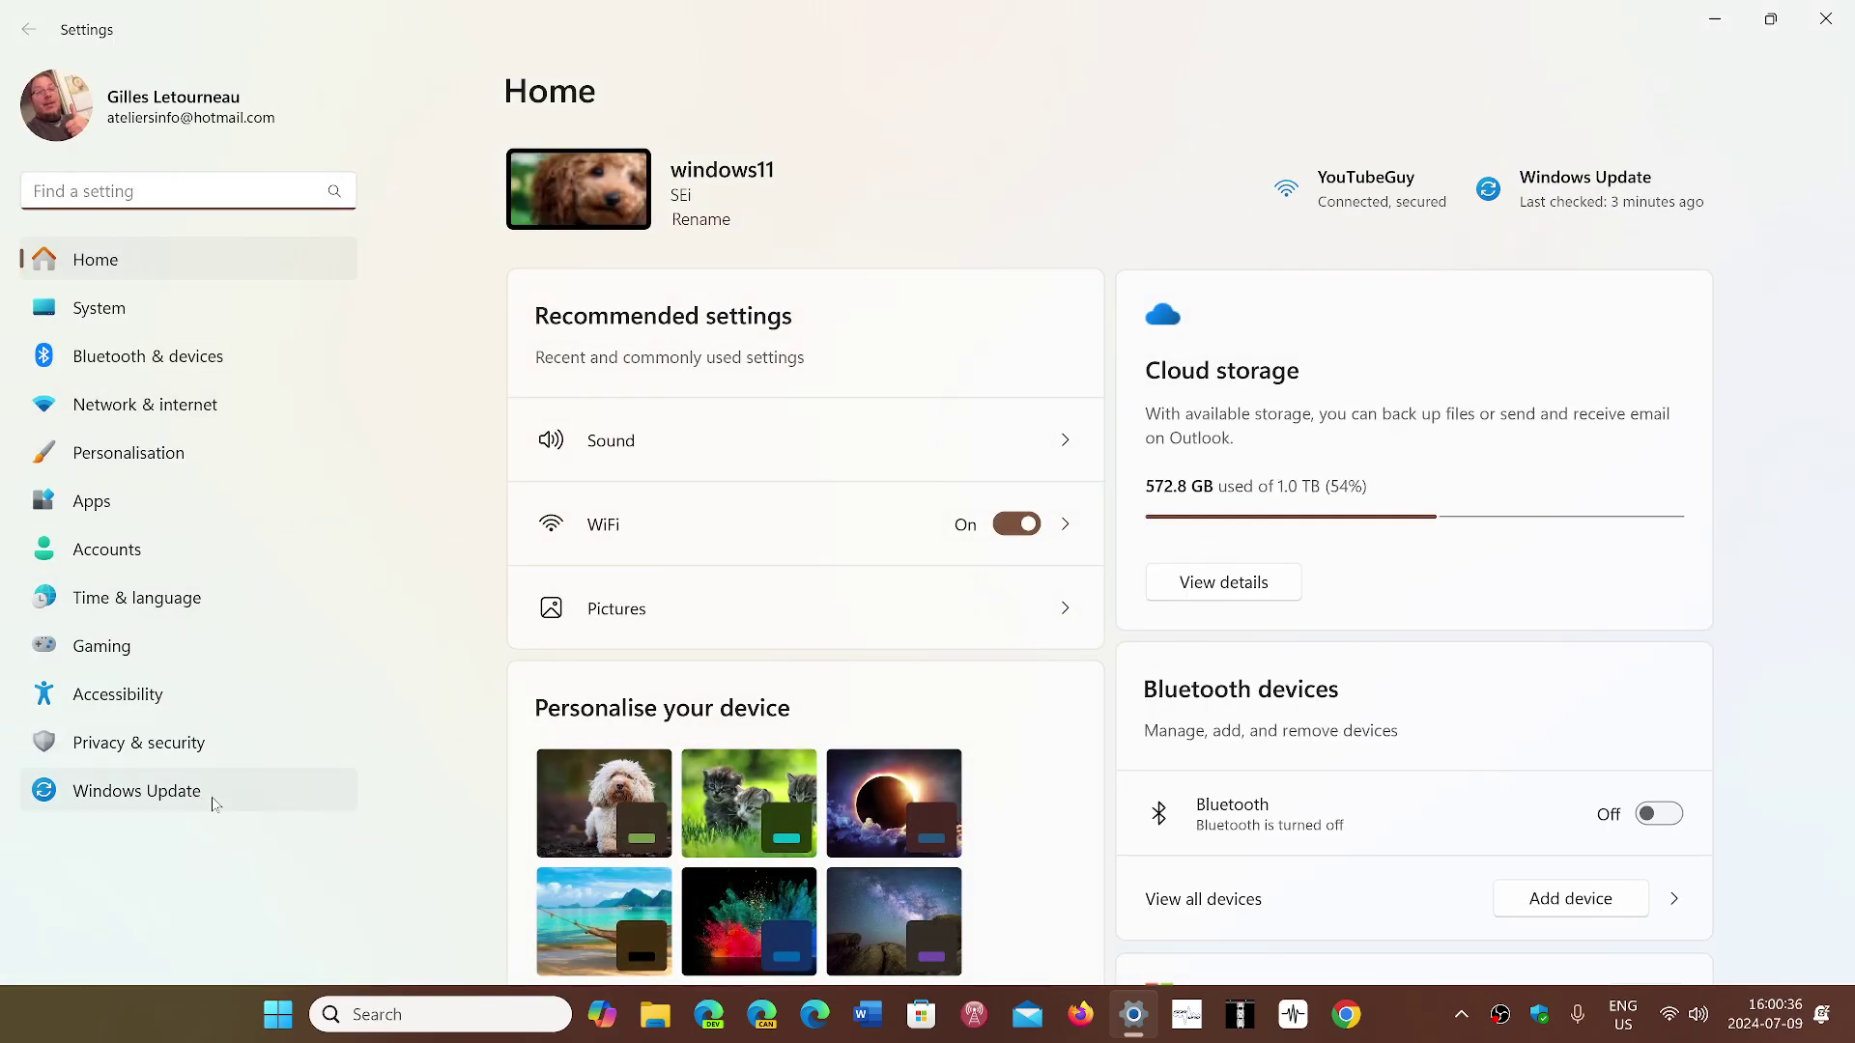
click(174, 791)
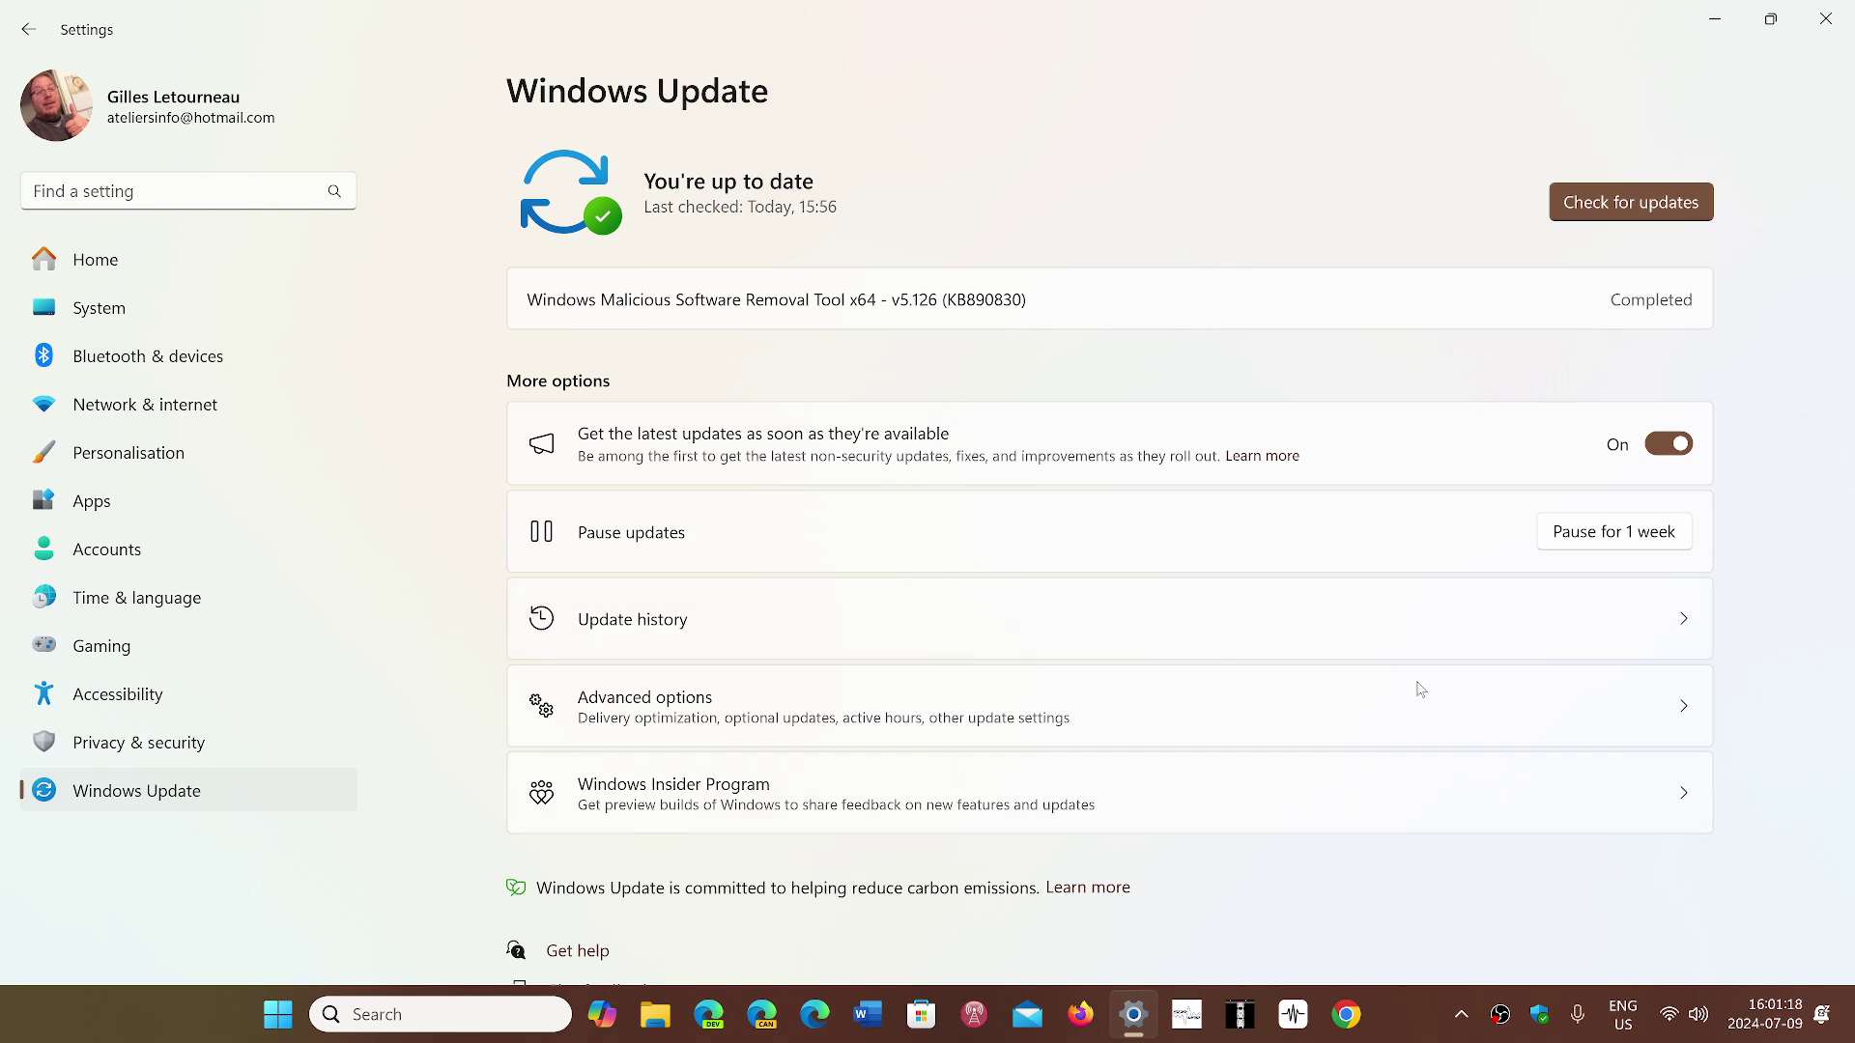
click(1829, 16)
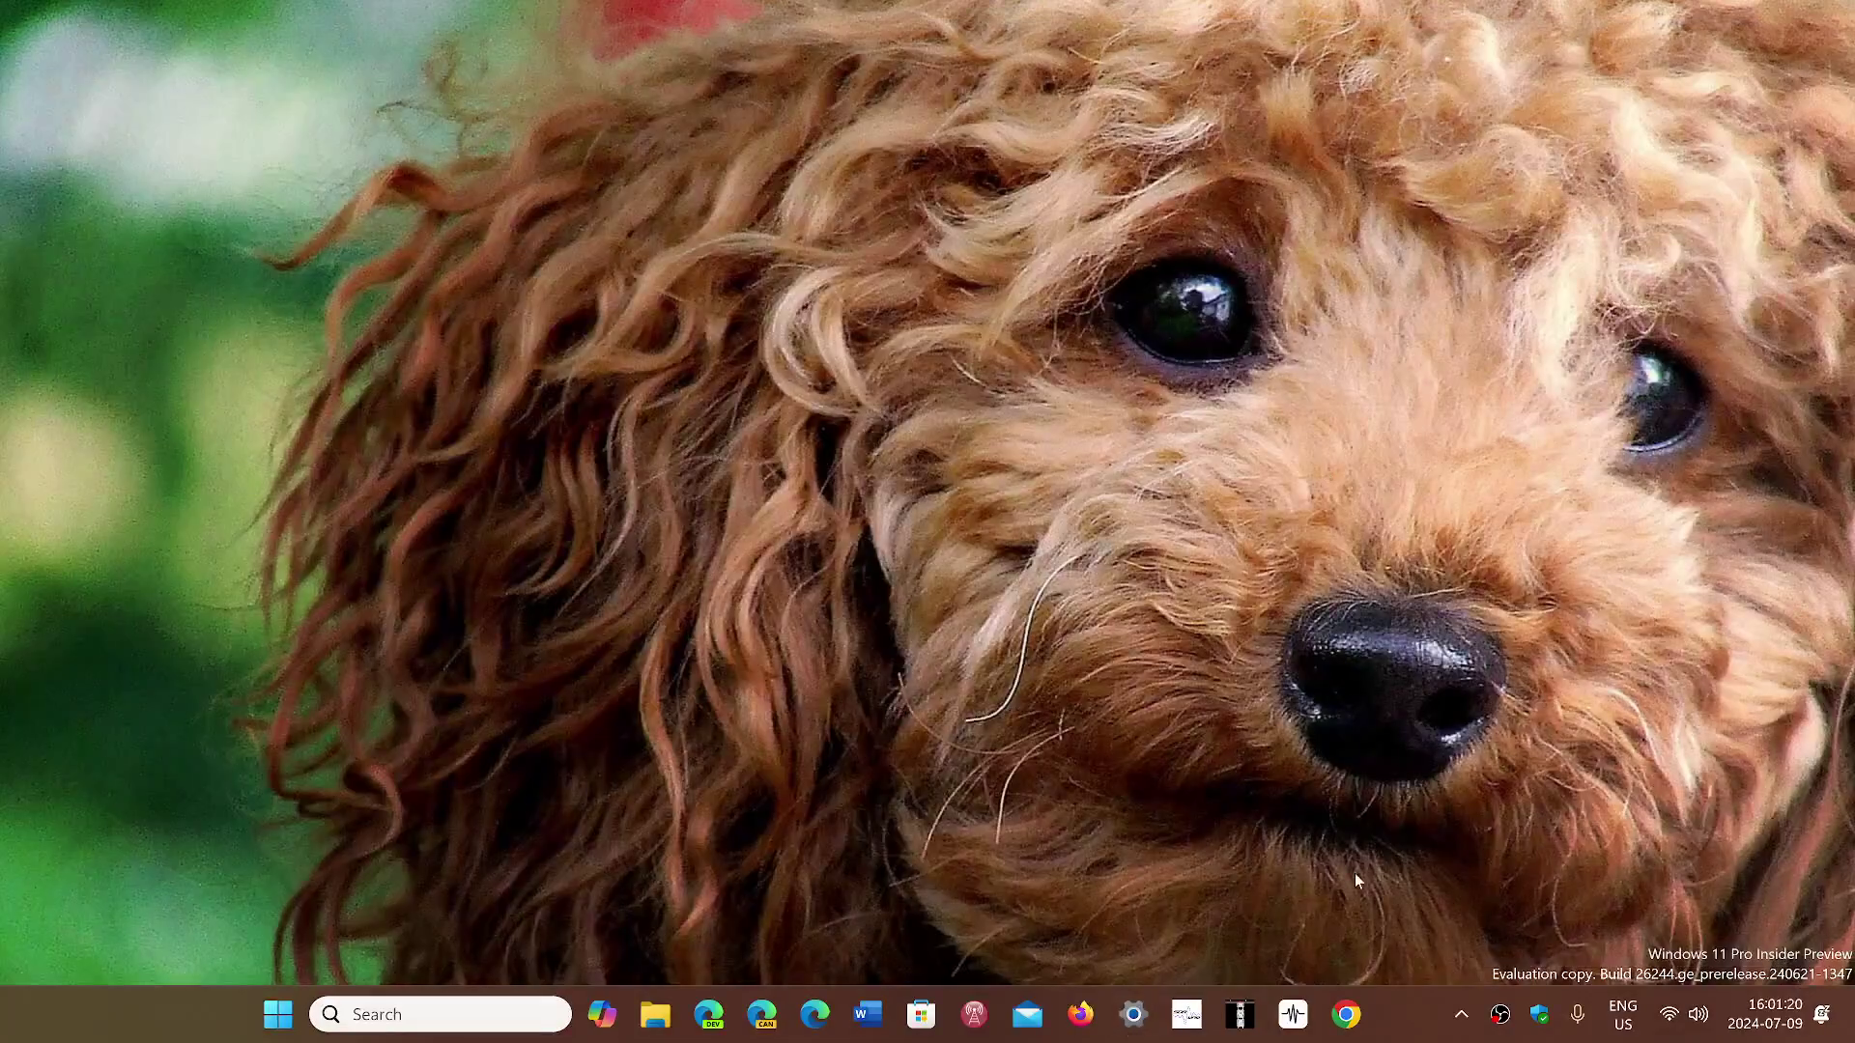